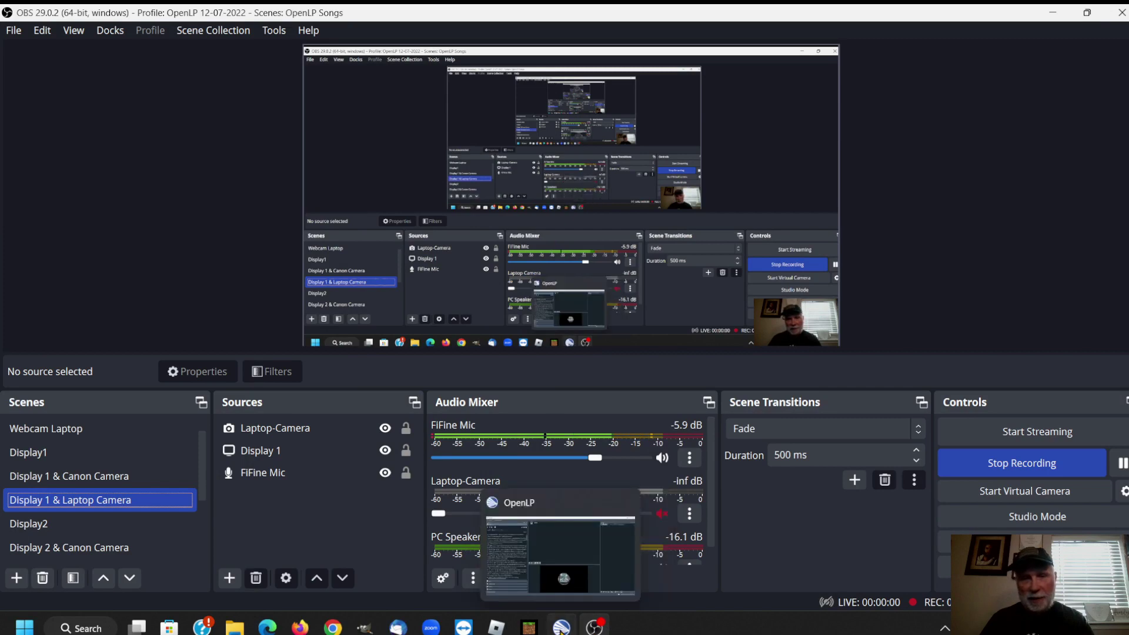
Switch to OpenLP and review its available commands, from service file operations to the help options.
click(562, 628)
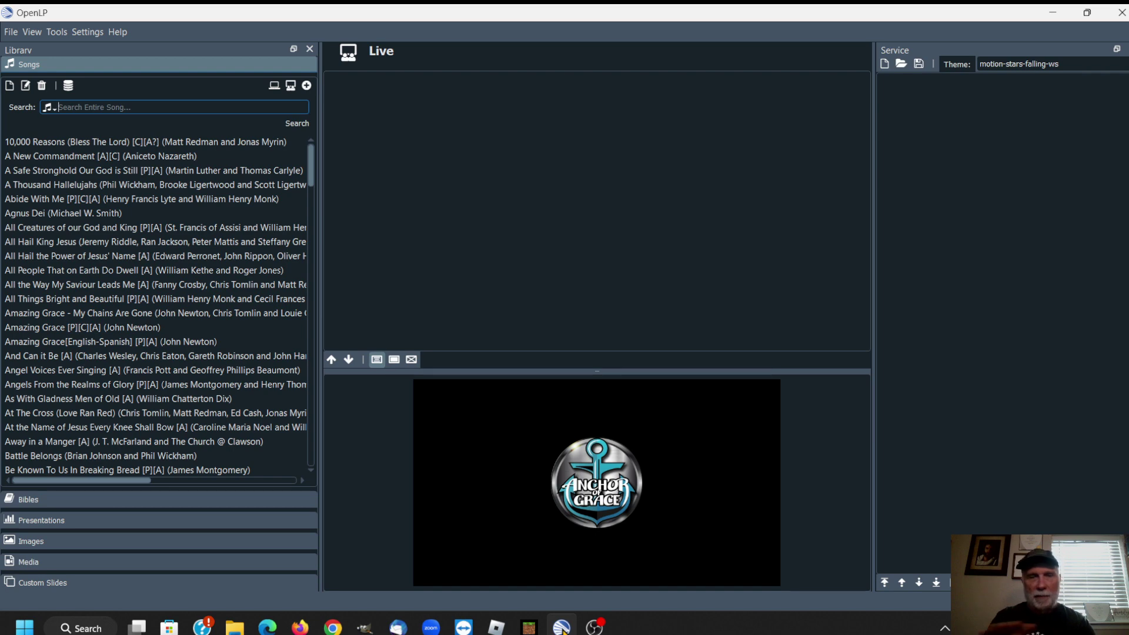
click(10, 31)
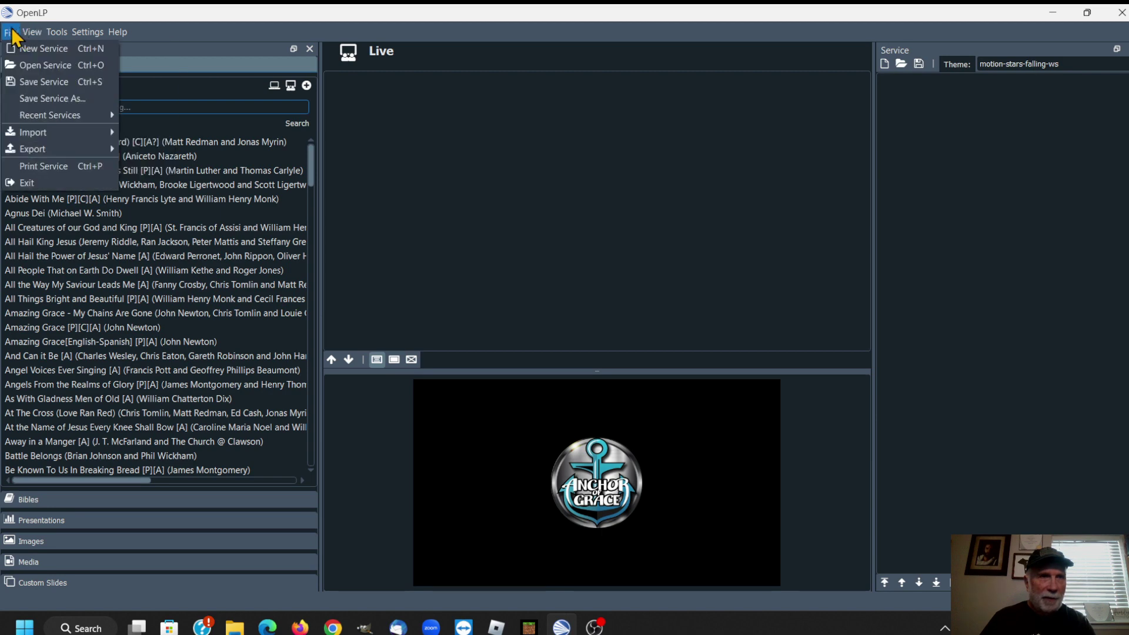
mouse_move(36, 135)
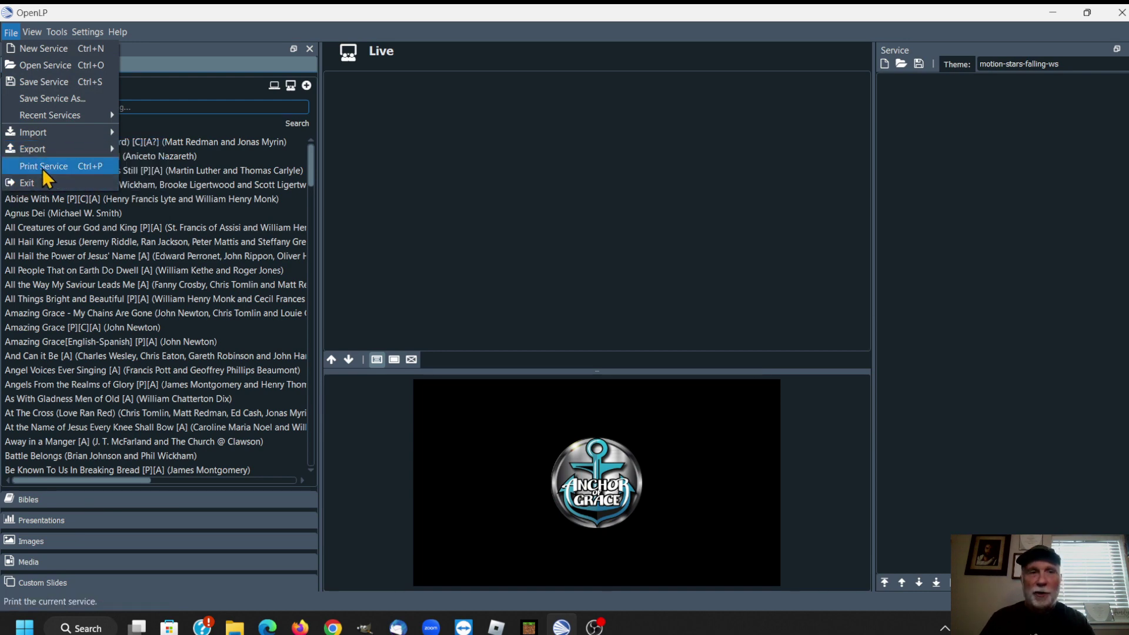
mouse_move(35, 36)
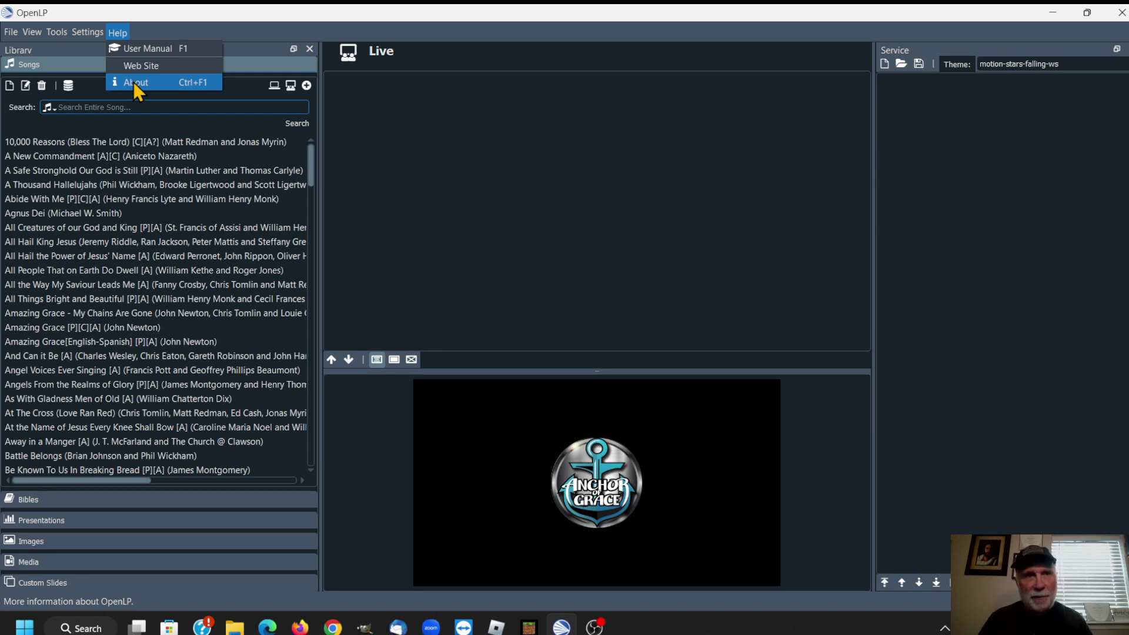
click(186, 8)
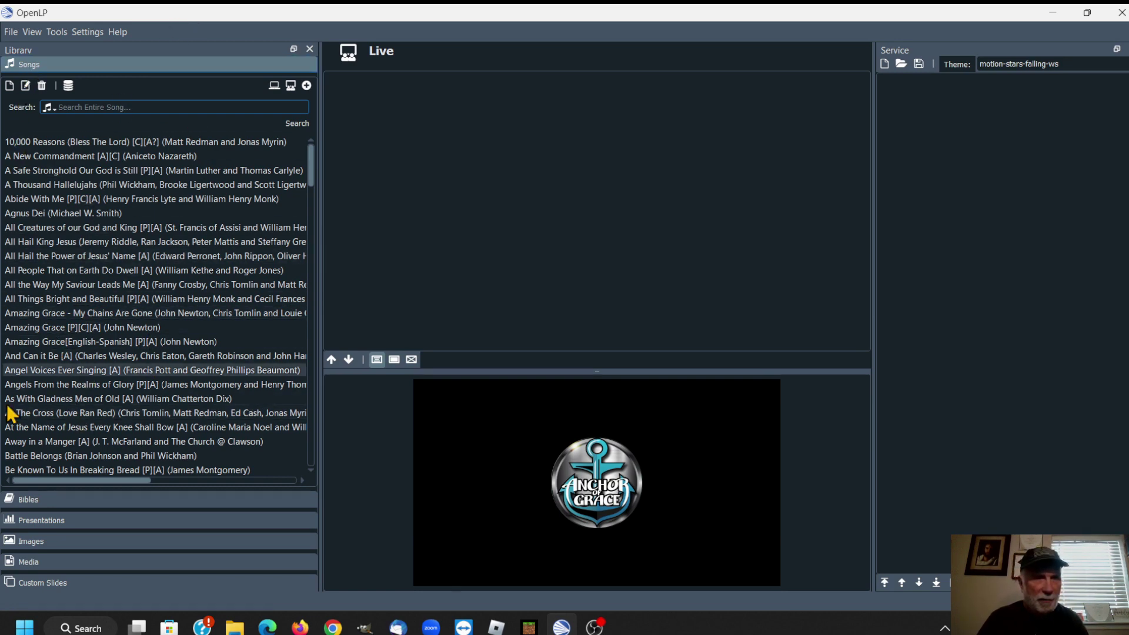
Look through the Bibles and Presentations libraries, and examine the Logo and Widescreen folders in the Images library.
click(27, 499)
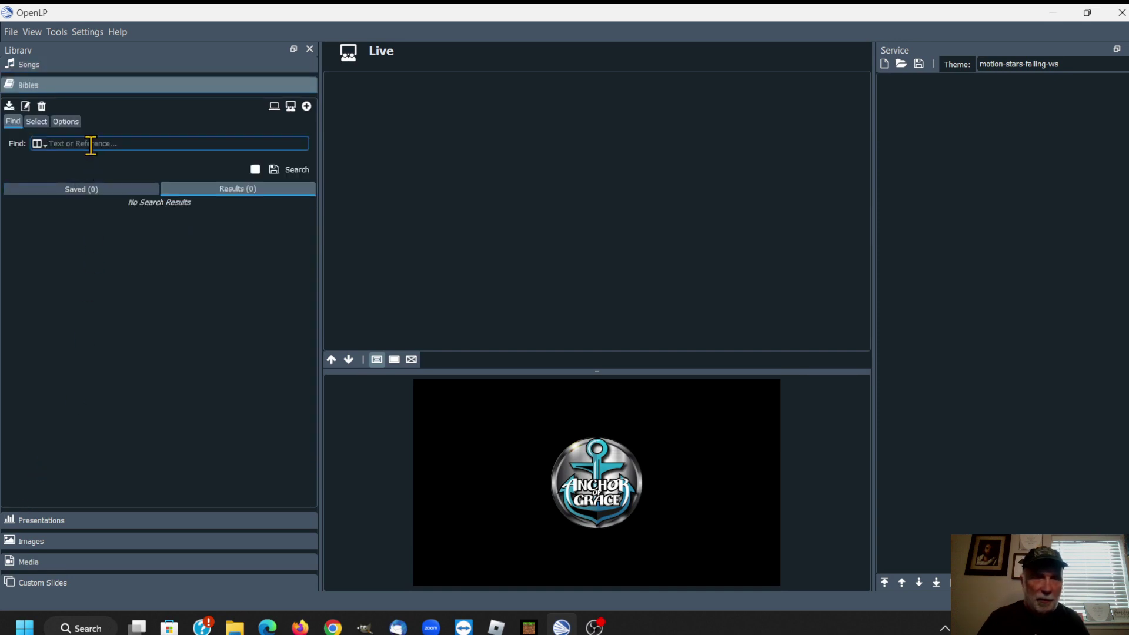
click(26, 521)
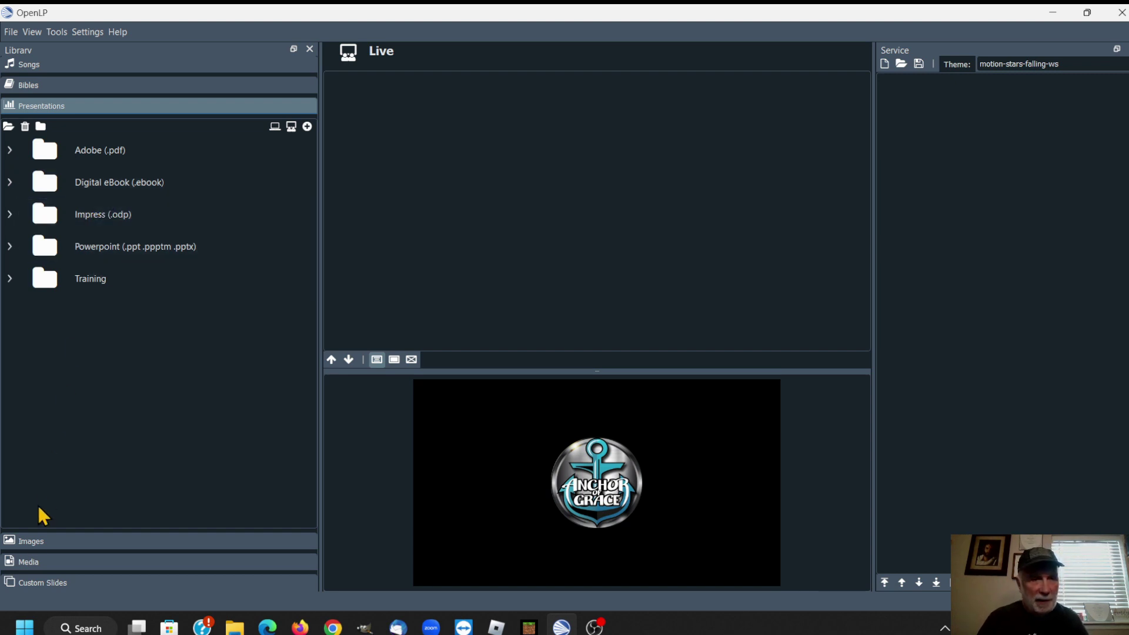
click(33, 541)
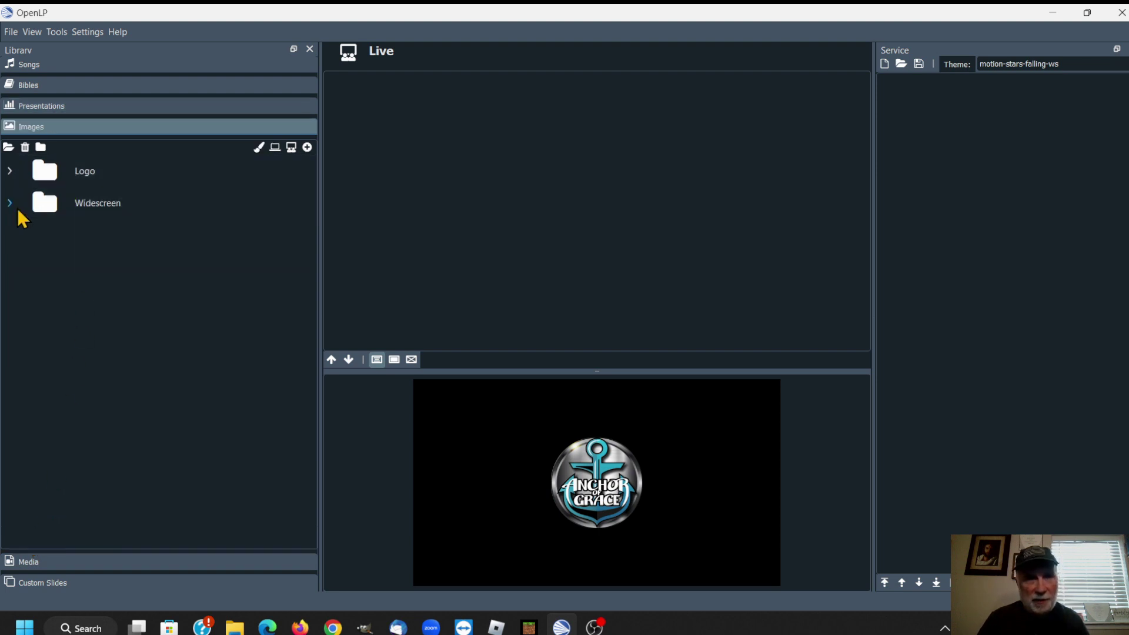
click(9, 171)
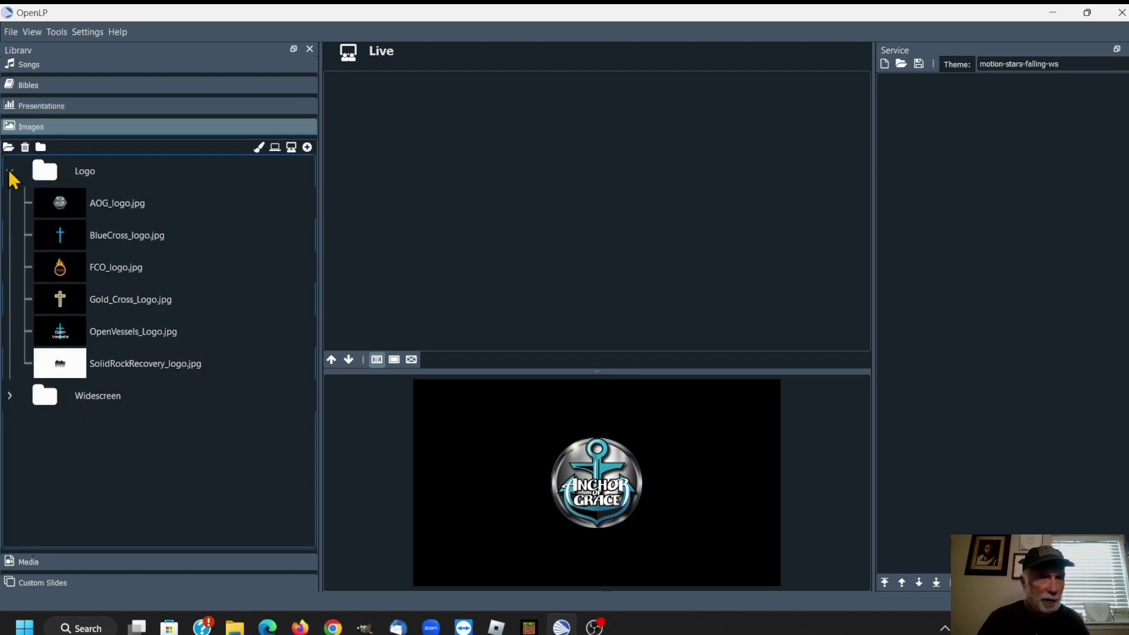
click(9, 171)
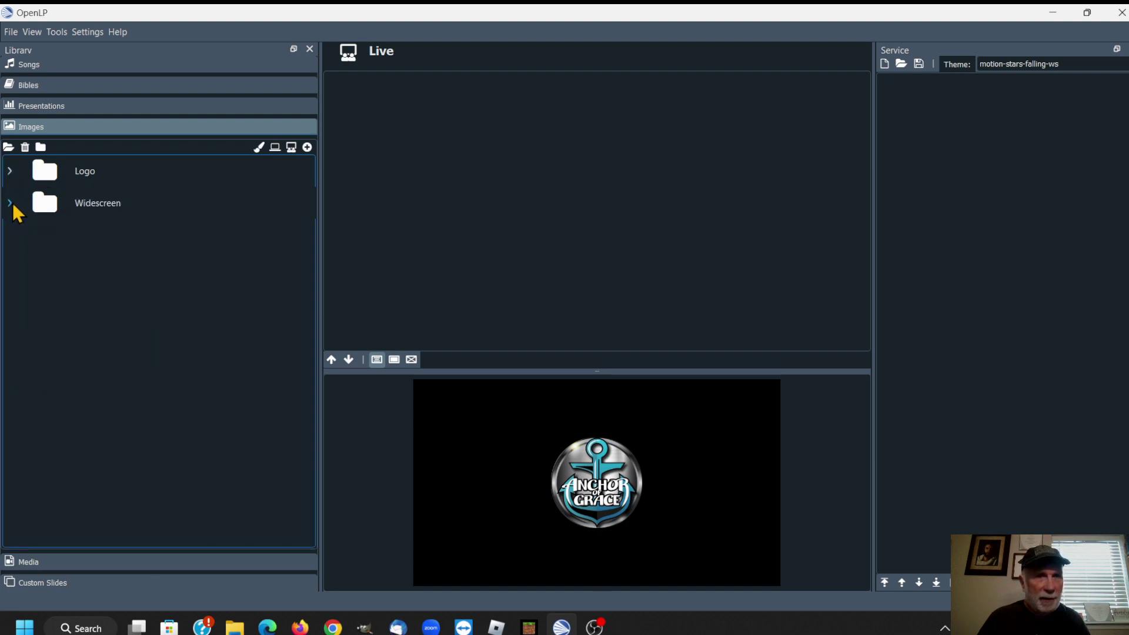
click(11, 204)
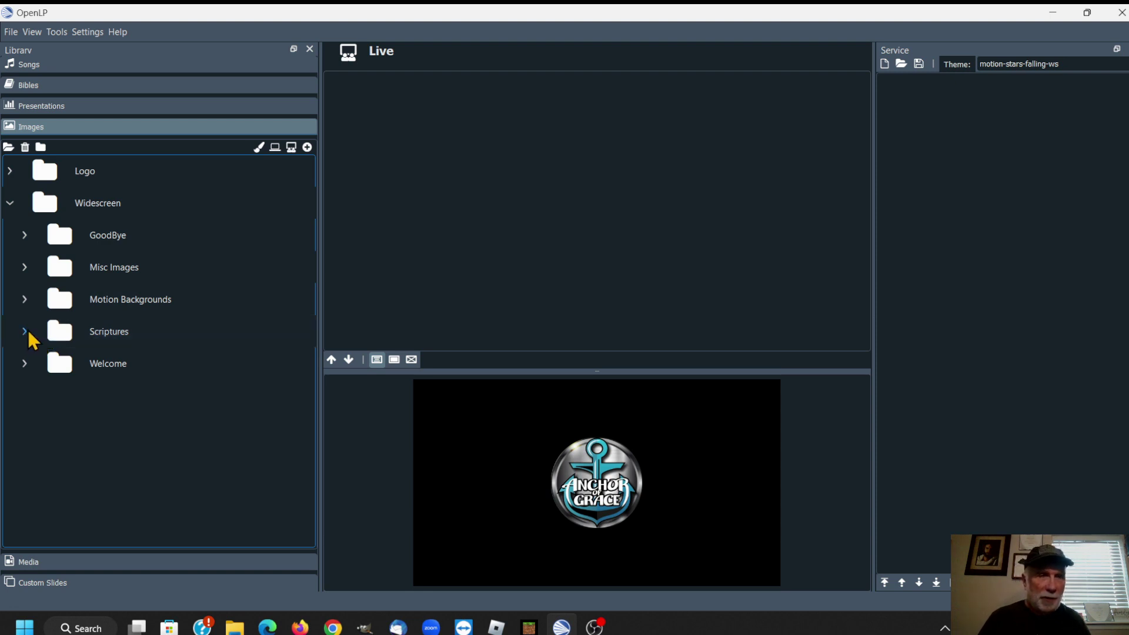
click(10, 171)
click(10, 171)
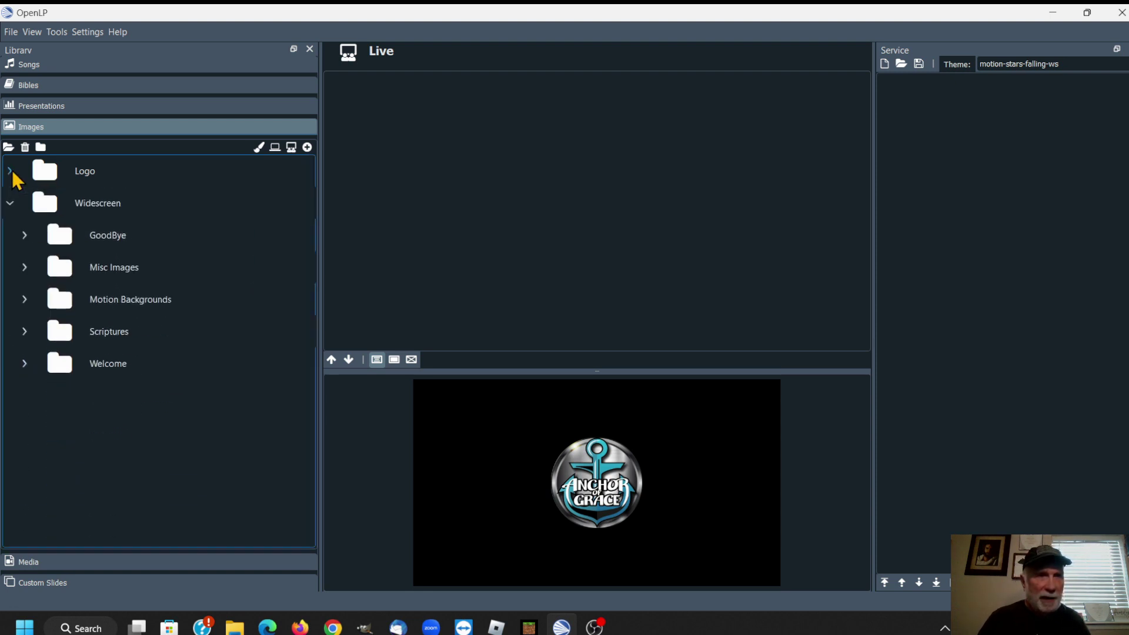
click(10, 203)
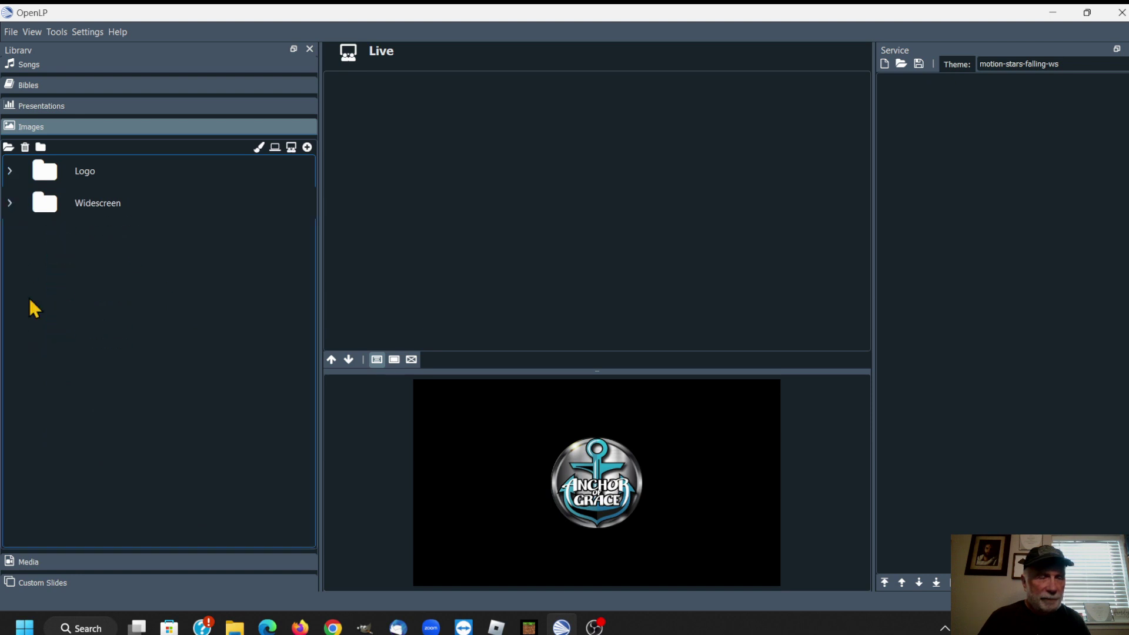
Examine the Fullscreen and Widescreen countdown videos in the Media library and collapse the Countdowns folder.
click(29, 562)
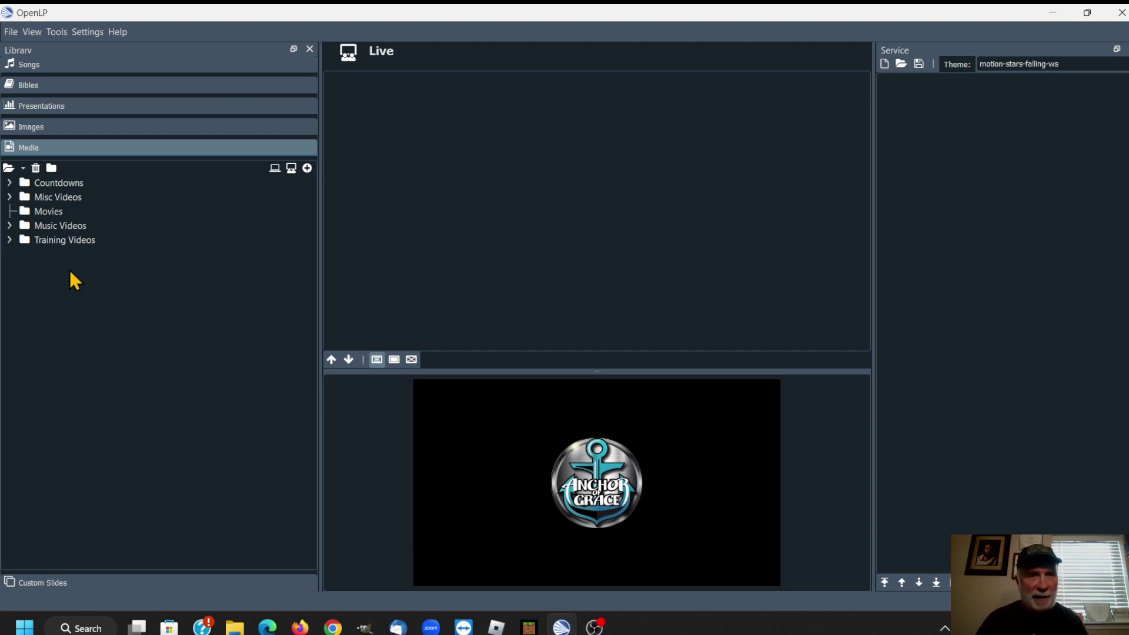
click(9, 183)
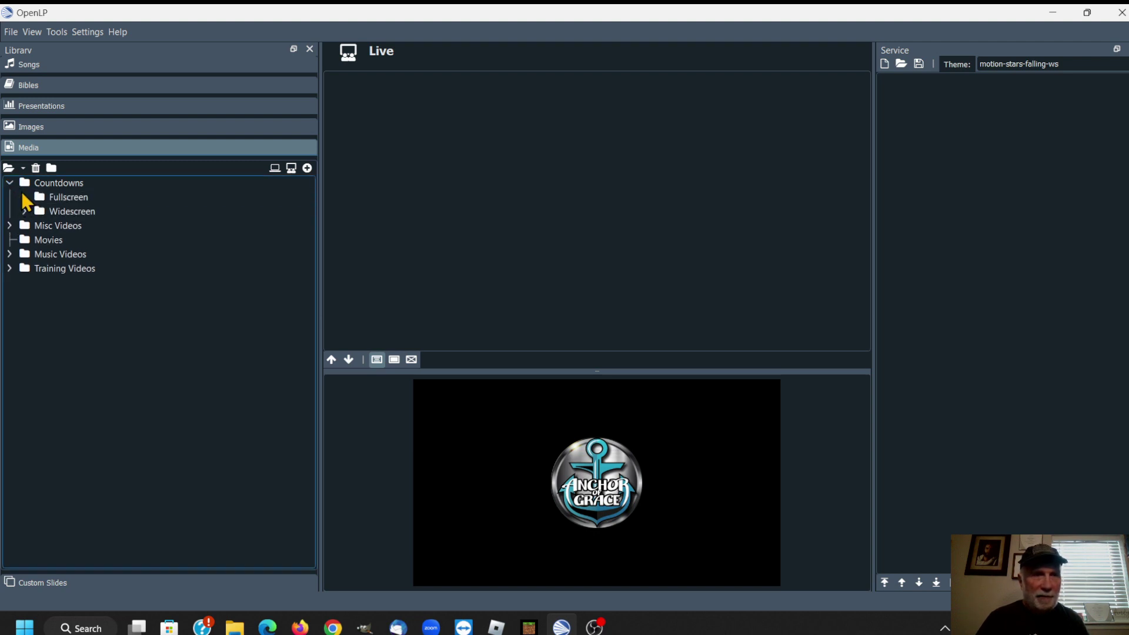
click(23, 195)
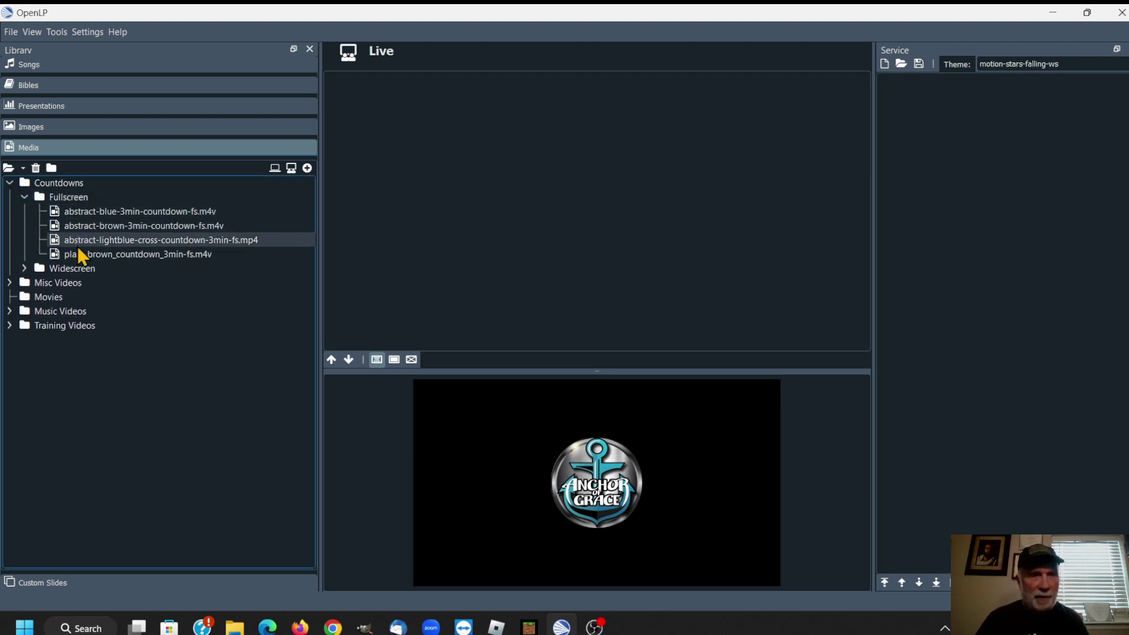
click(24, 268)
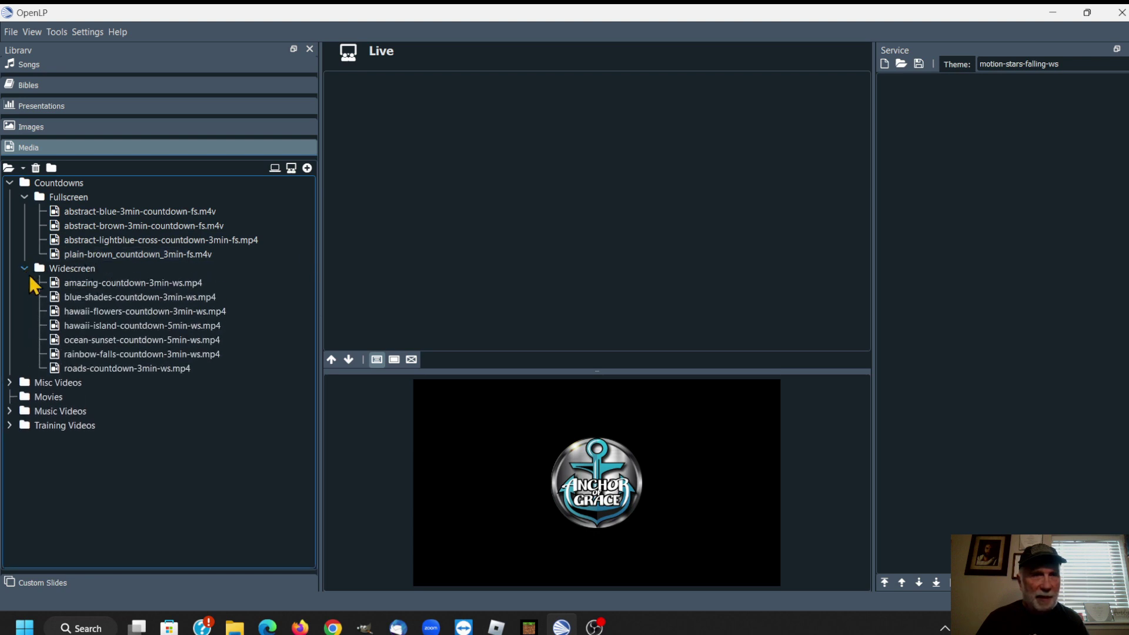
click(24, 196)
click(24, 211)
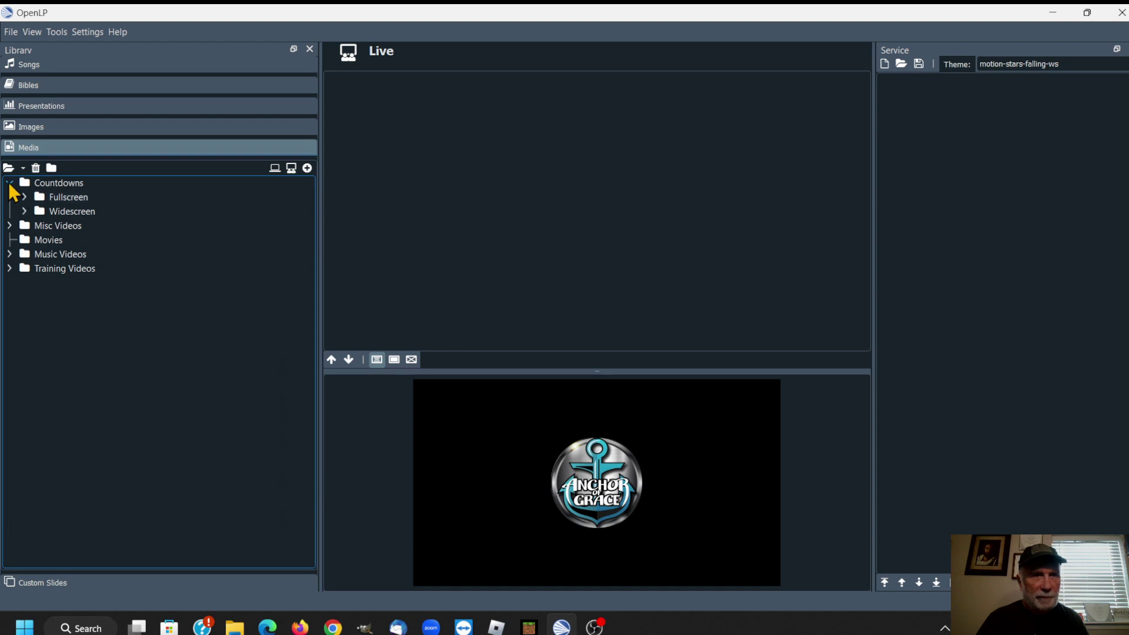
click(9, 183)
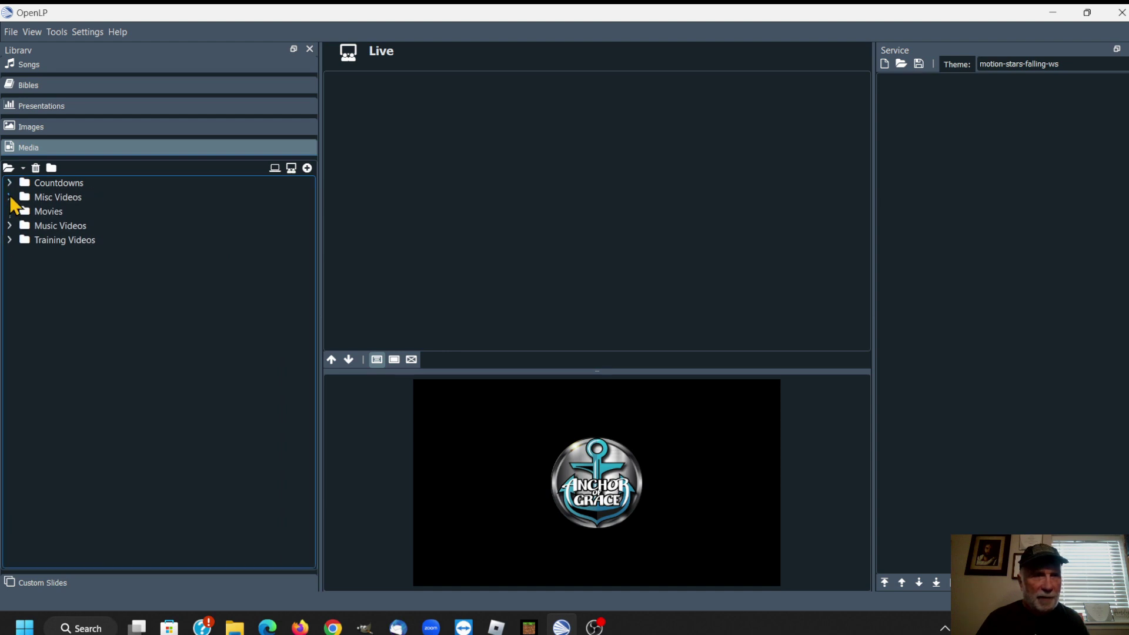
Examine the Misc Videos, Movies, Music Videos and Training Videos folders, and look at the Custom Slides library.
click(10, 197)
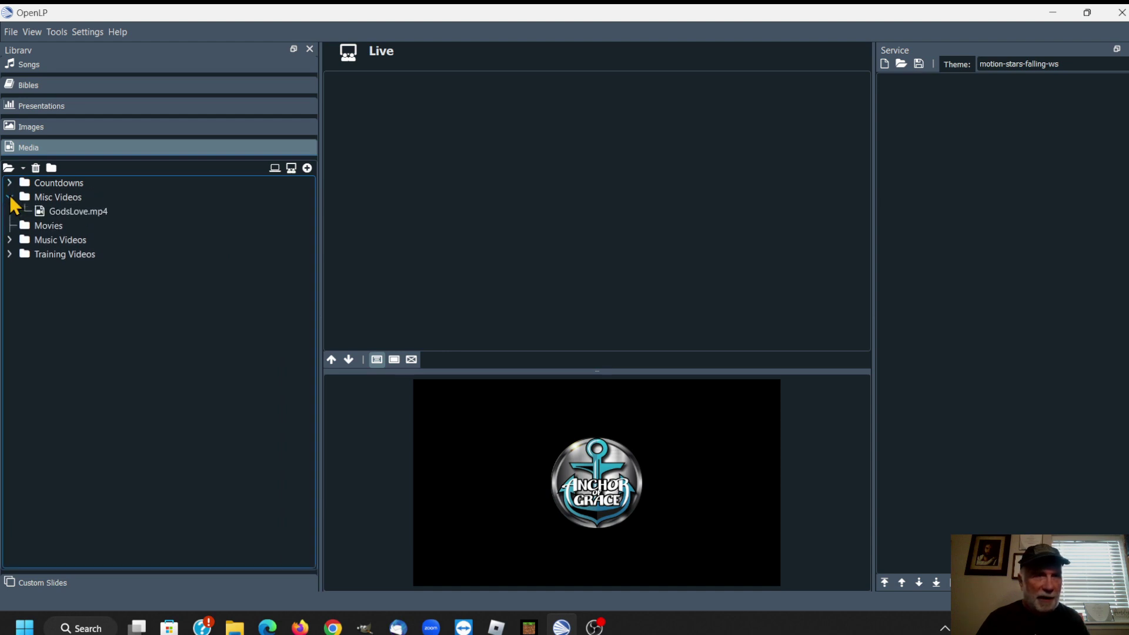
click(10, 197)
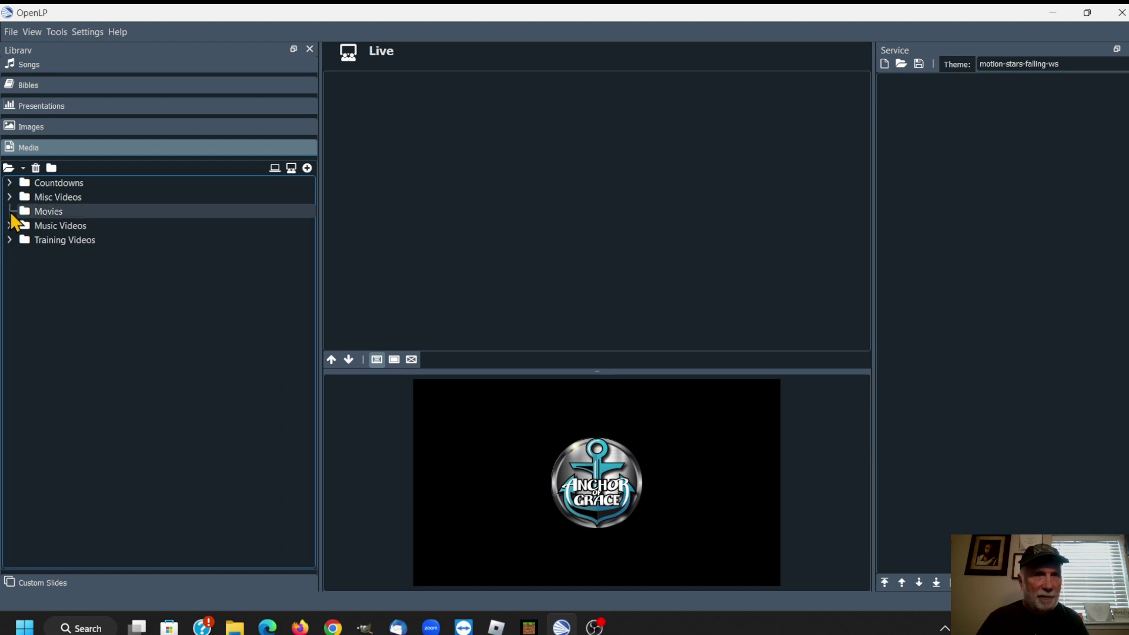
click(24, 213)
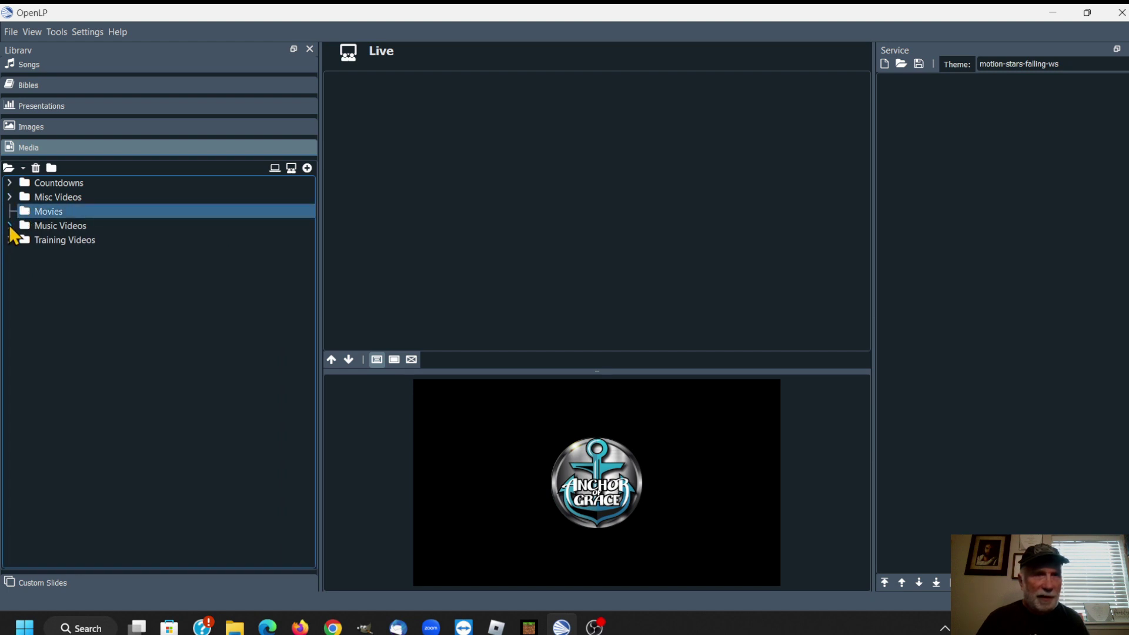
click(9, 227)
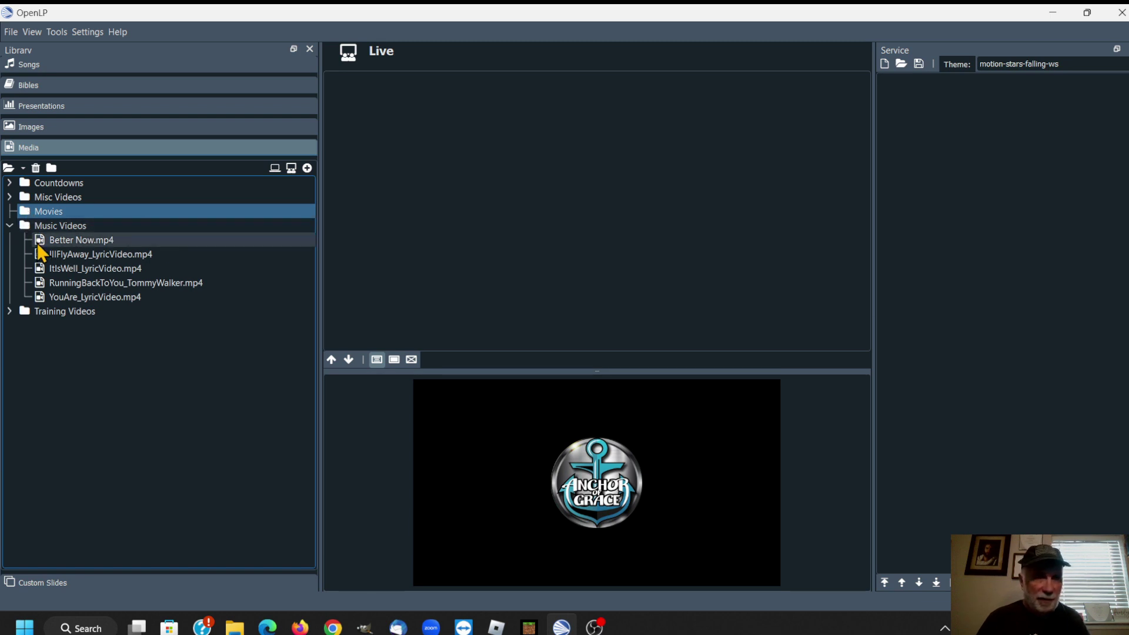
click(11, 231)
click(10, 234)
click(11, 227)
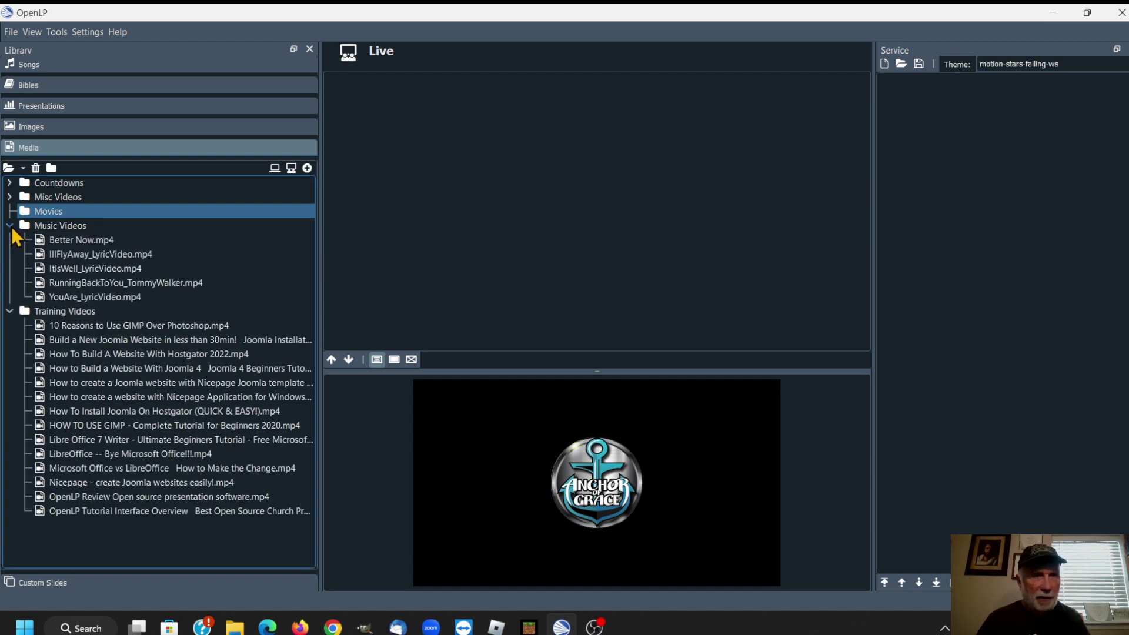
click(12, 227)
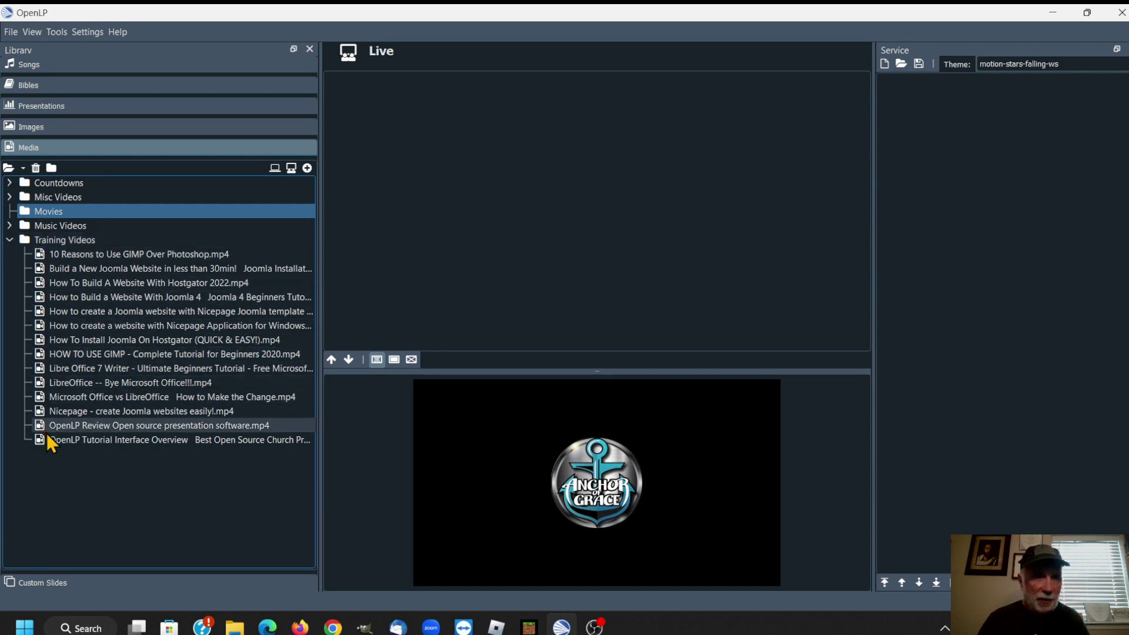
click(11, 241)
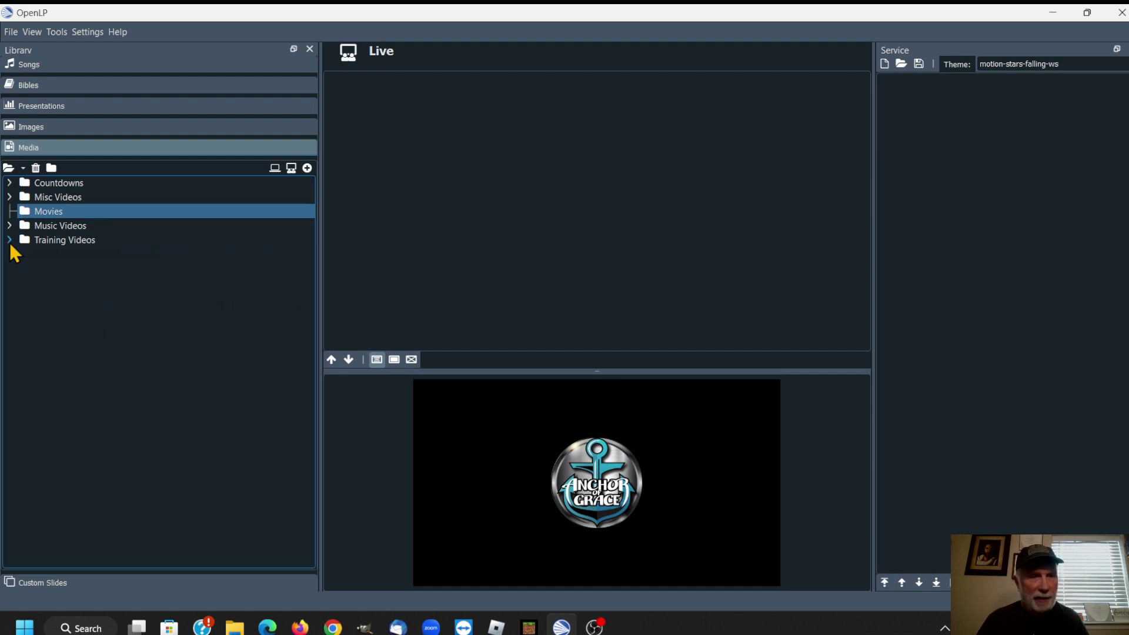
click(26, 581)
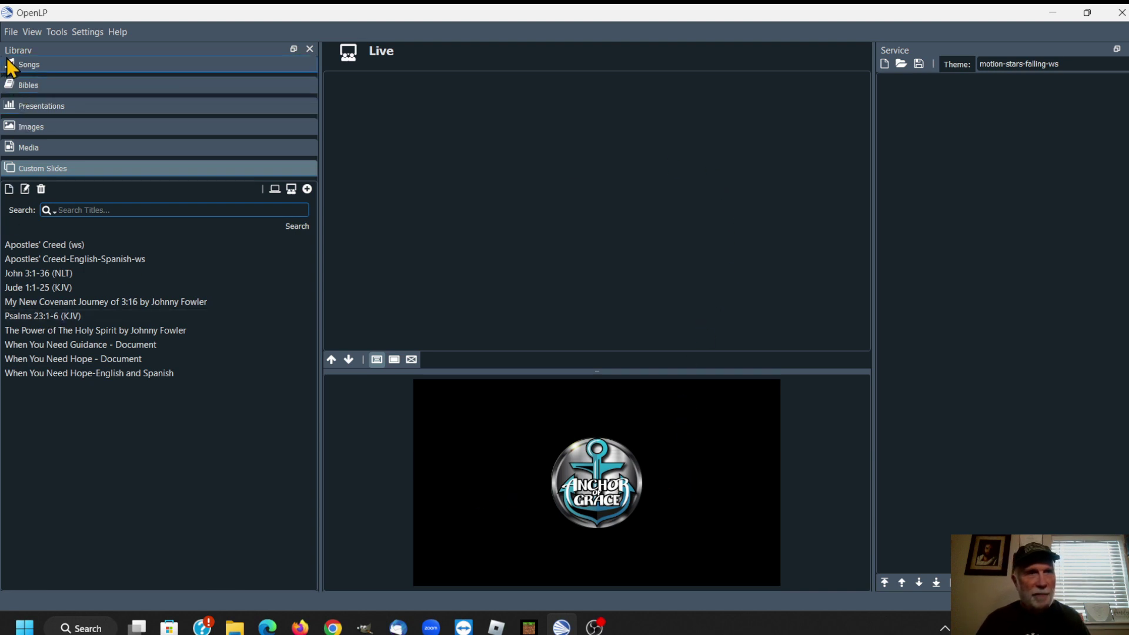
Add 01-Church Operations Center-01.pdf from the Training presentations folder to the service and send it live.
click(10, 109)
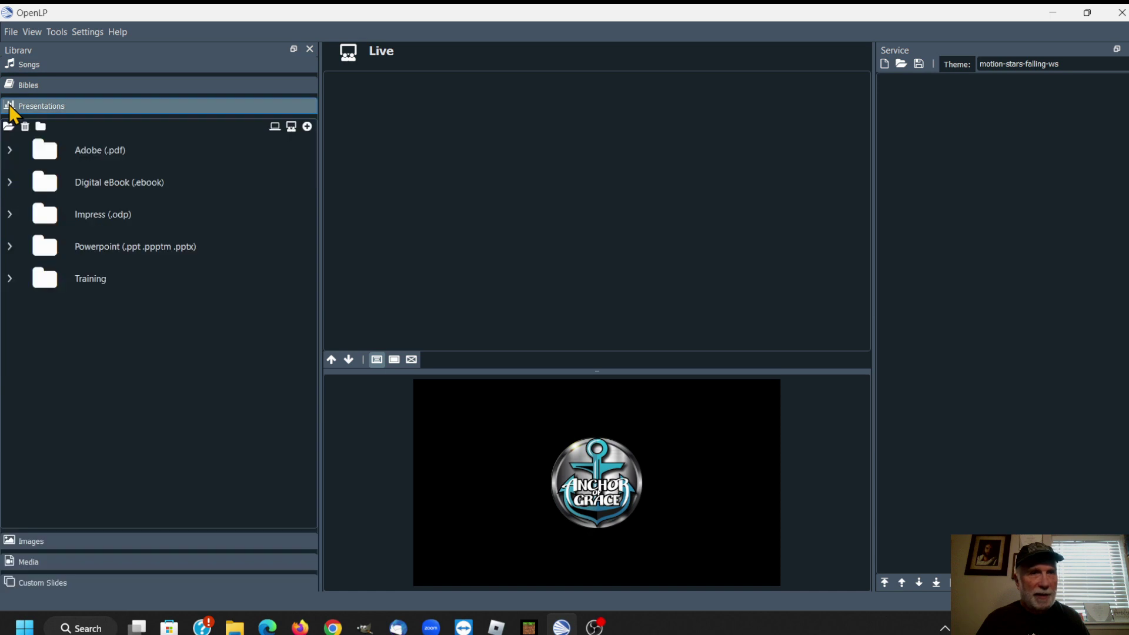
click(10, 278)
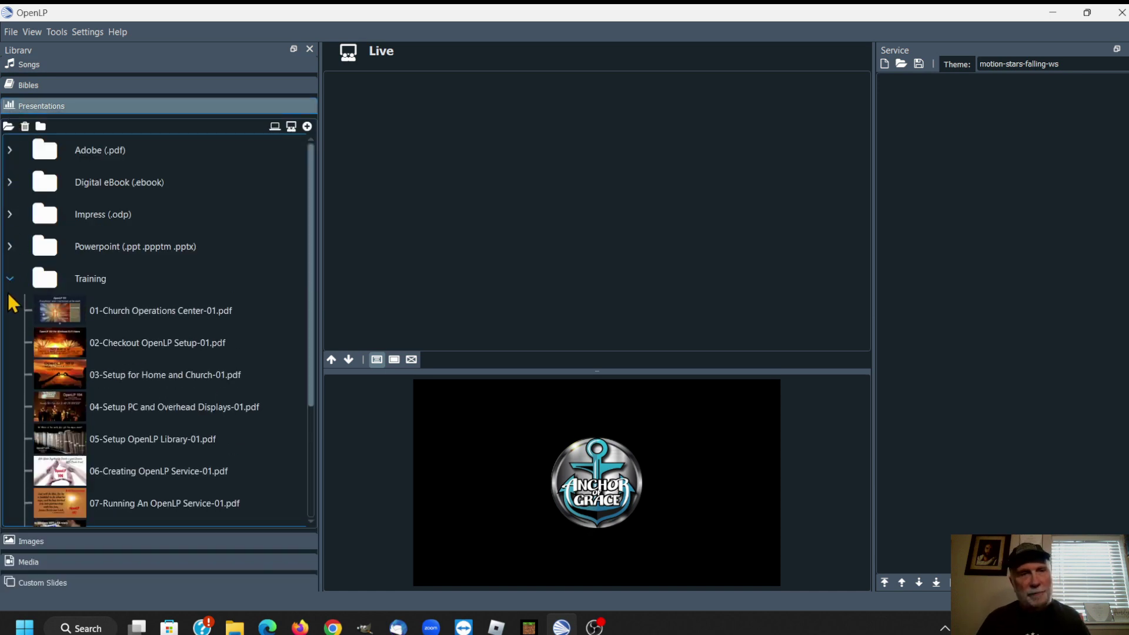
click(58, 308)
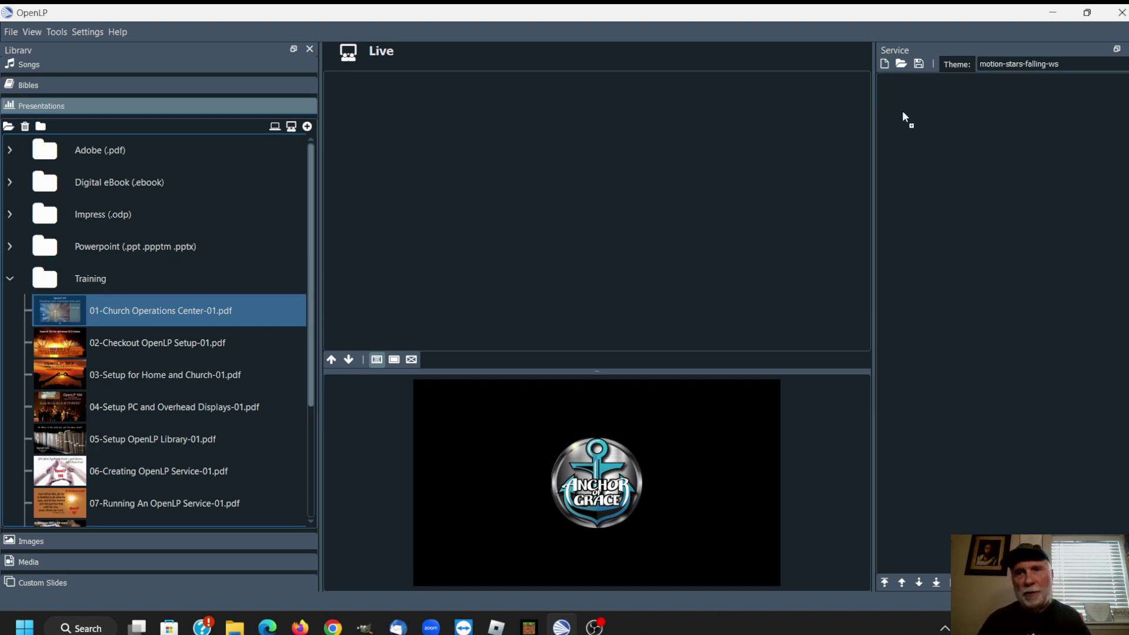
drag(902, 111, 909, 107)
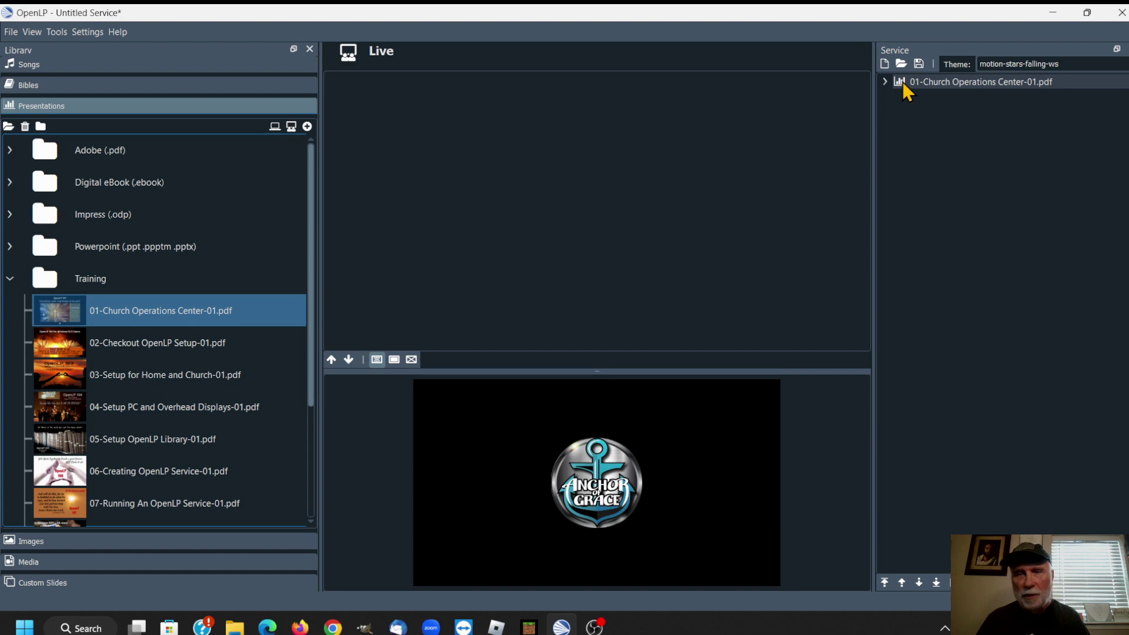
right_click(903, 83)
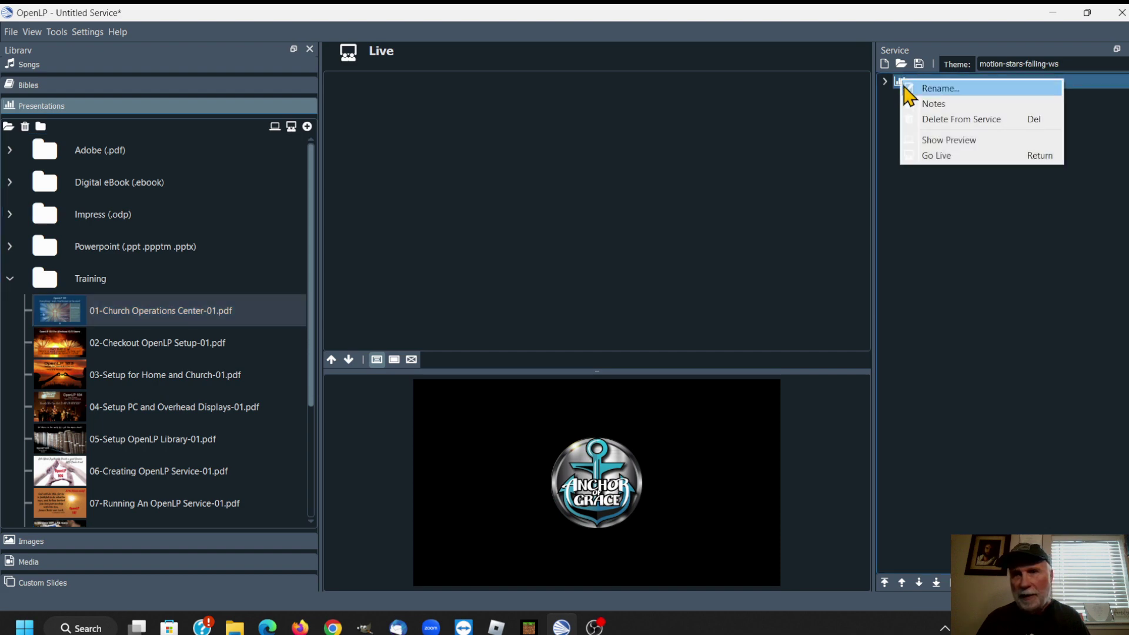
click(917, 156)
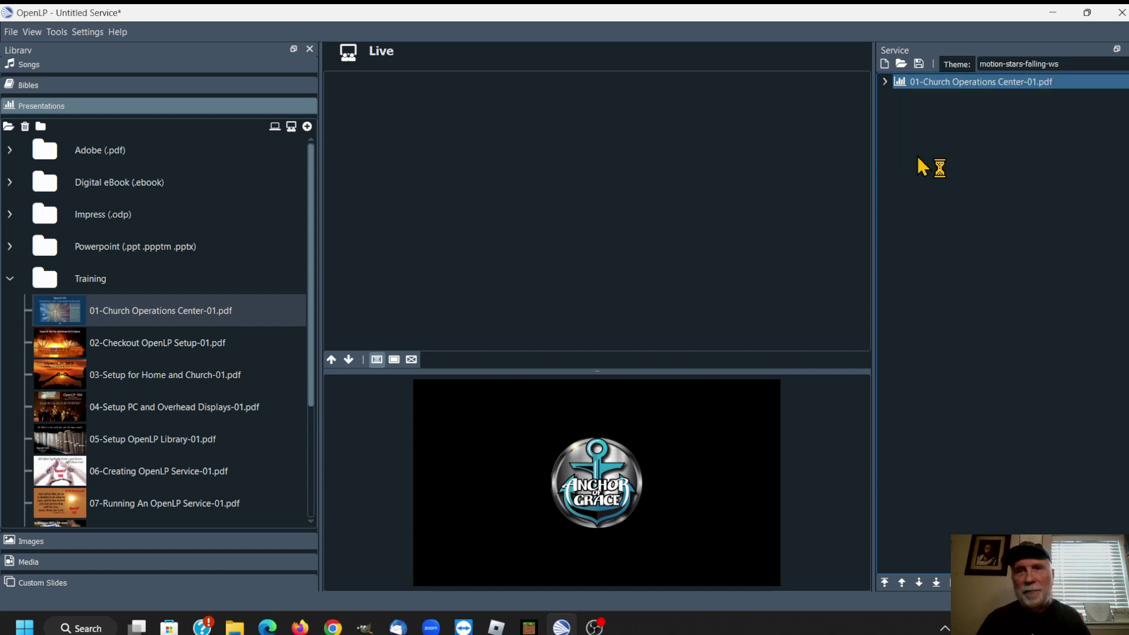